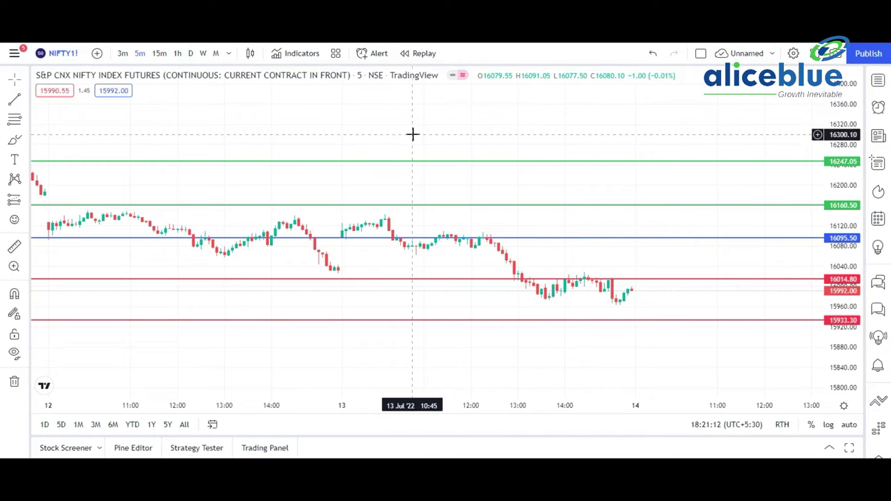
- Draw a vertical line at the 13 Jul '22 09:15 bar on the NIFTY1! chart
scroll(412, 143, up, 1)
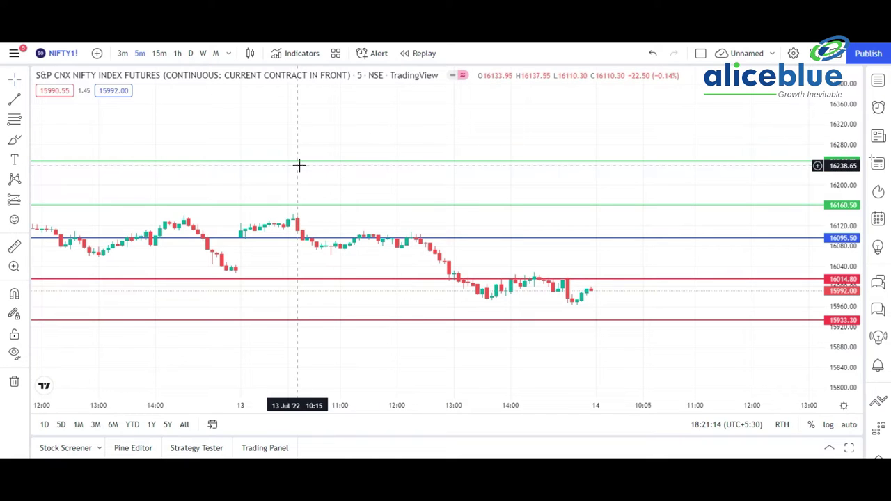
click(242, 162)
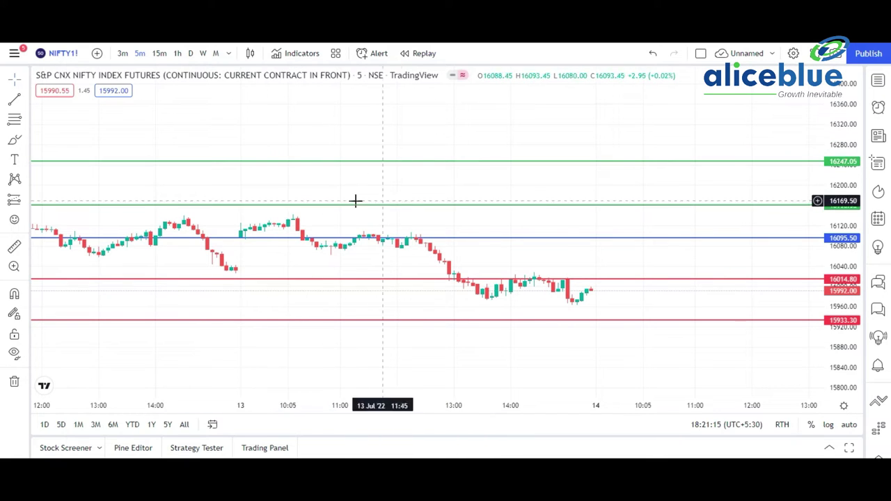
click(241, 187)
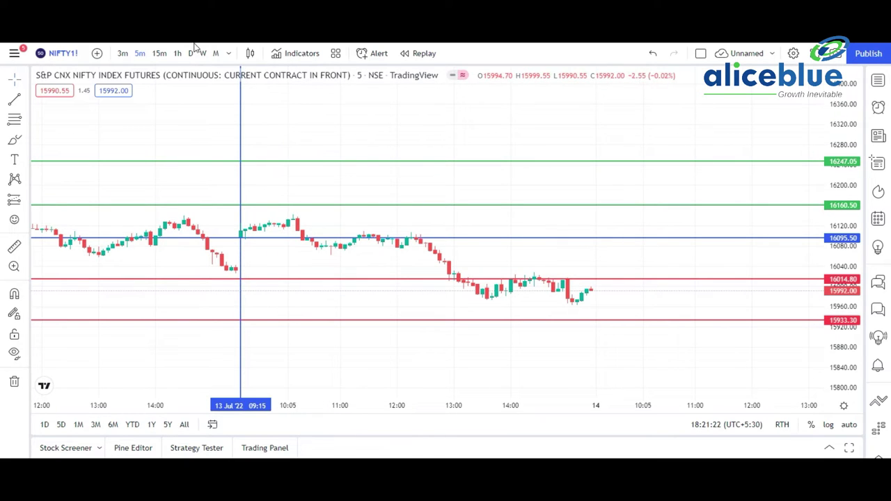
scroll(376, 177, down, 1)
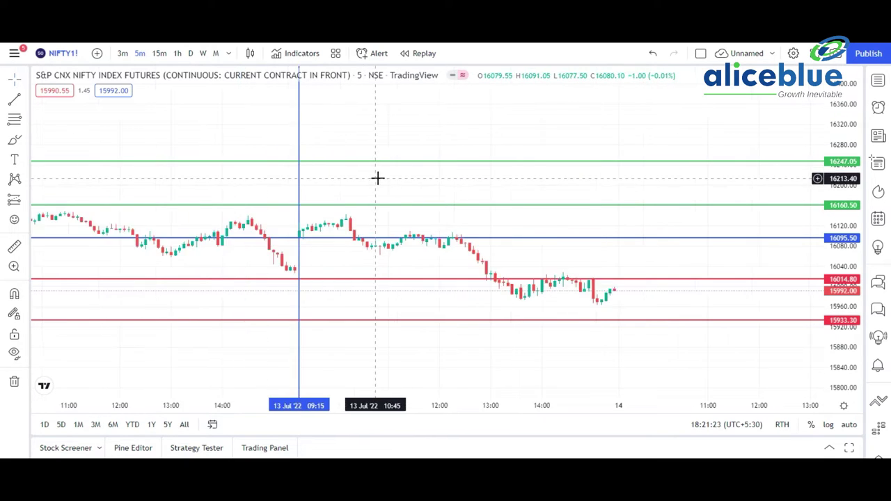
click(440, 248)
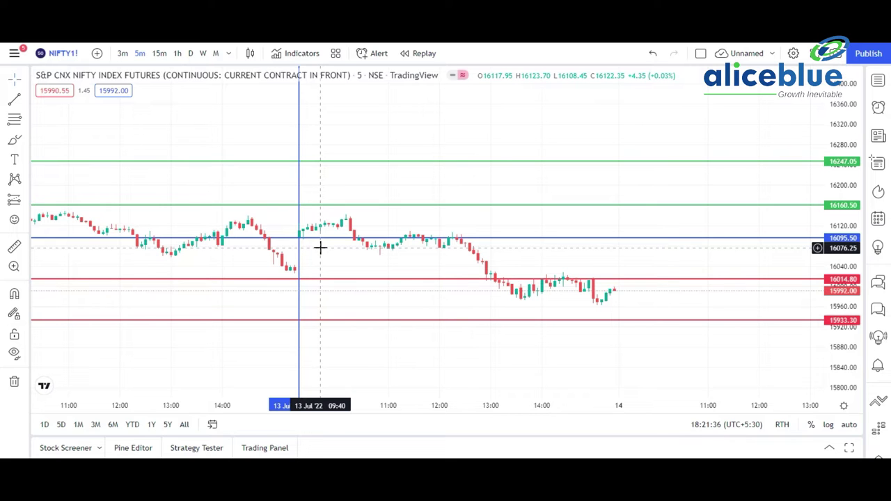
scroll(320, 248, down, 1)
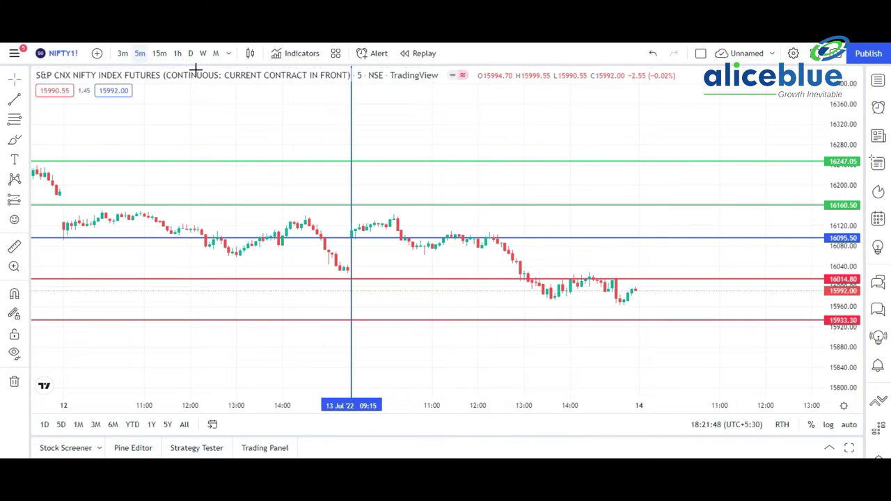
- Switch the NIFTY chart style to Line and zoom out to show early July
click(251, 54)
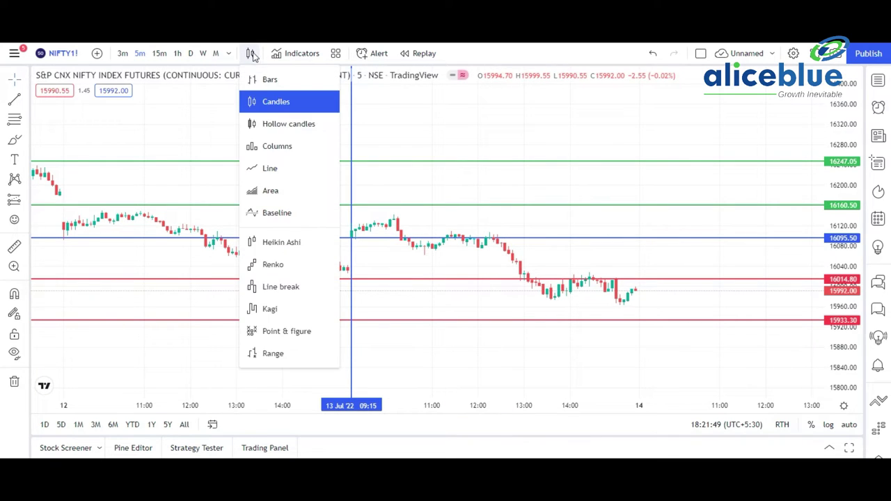
click(272, 170)
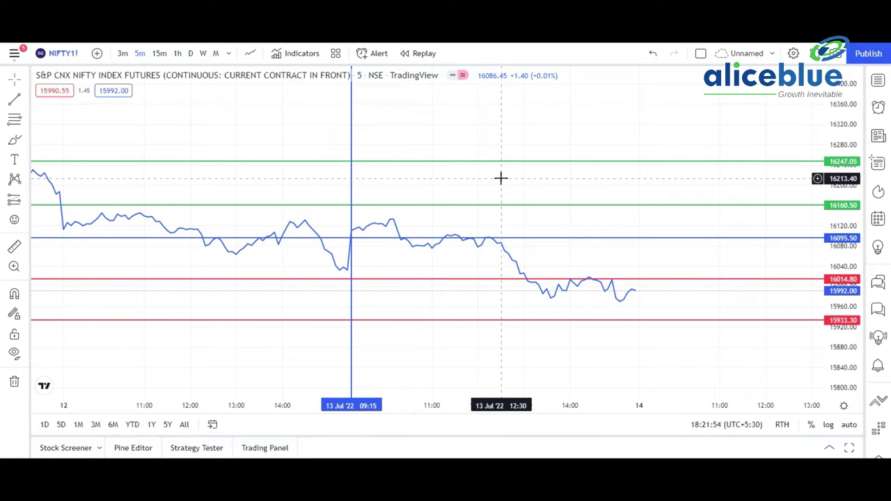
scroll(501, 179, down, 2)
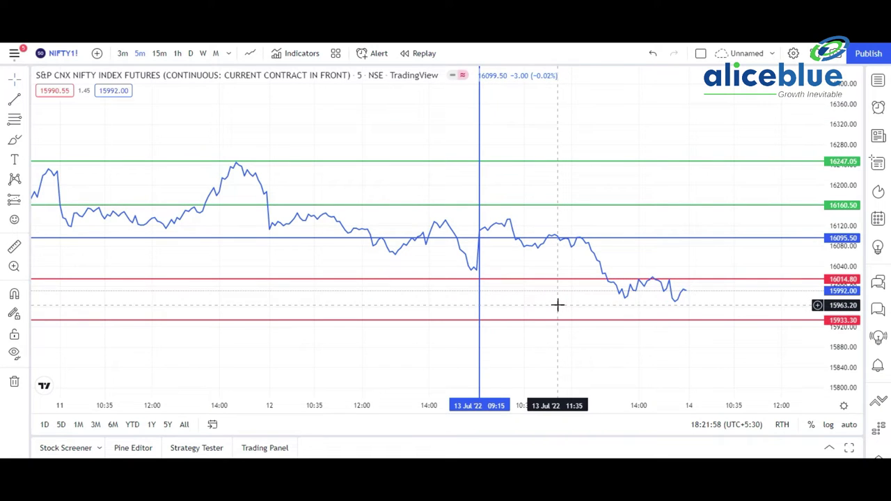
scroll(559, 304, down, 3)
scroll(561, 304, down, 2)
drag(571, 298, 527, 295)
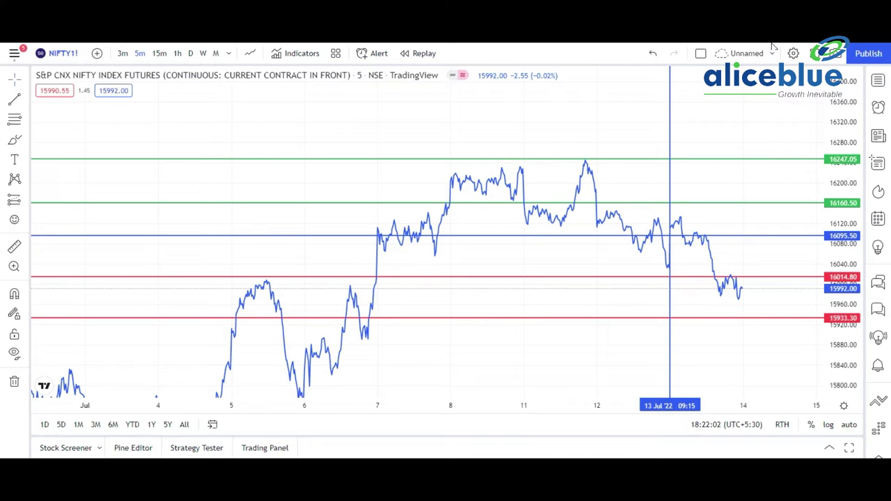
- Circle in red the 5 Jul, 7 Jul, 13 Jul and latest touches of 16014.80
mouse_move(280, 277)
mouse_down()
mouse_move(257, 269)
mouse_move(278, 269)
mouse_up()
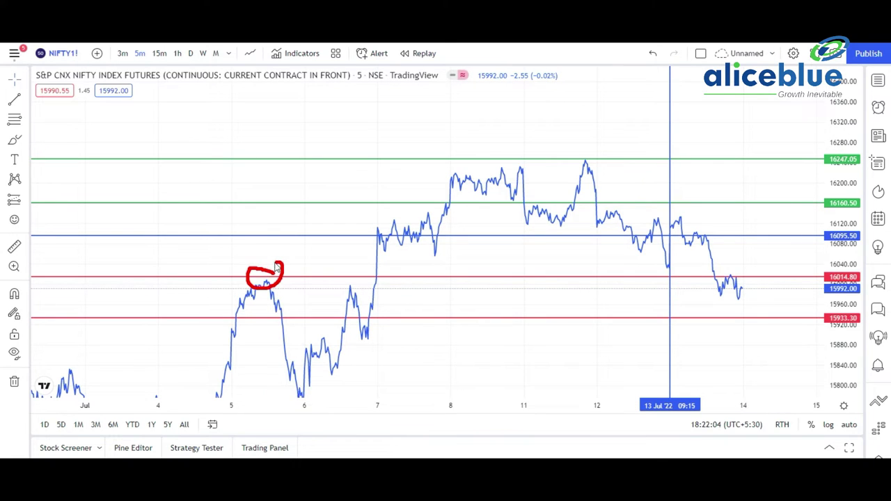
mouse_move(384, 280)
mouse_down()
mouse_move(351, 276)
mouse_move(390, 266)
mouse_up()
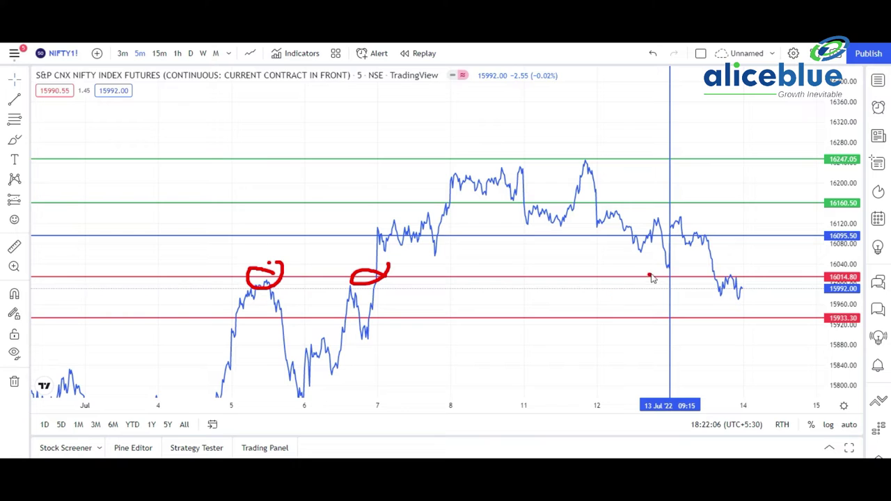
drag(667, 272, 675, 271)
mouse_move(741, 273)
mouse_down()
mouse_move(724, 270)
mouse_move(712, 281)
mouse_move(741, 276)
mouse_up()
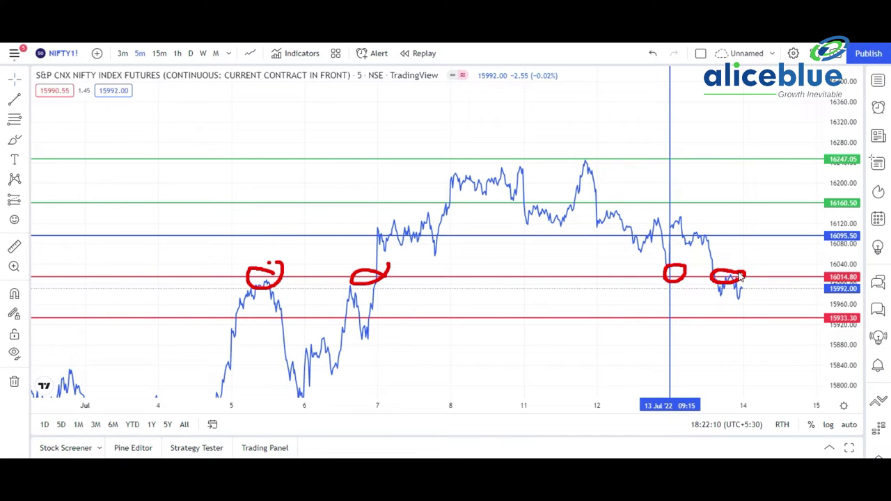
drag(705, 240, 720, 285)
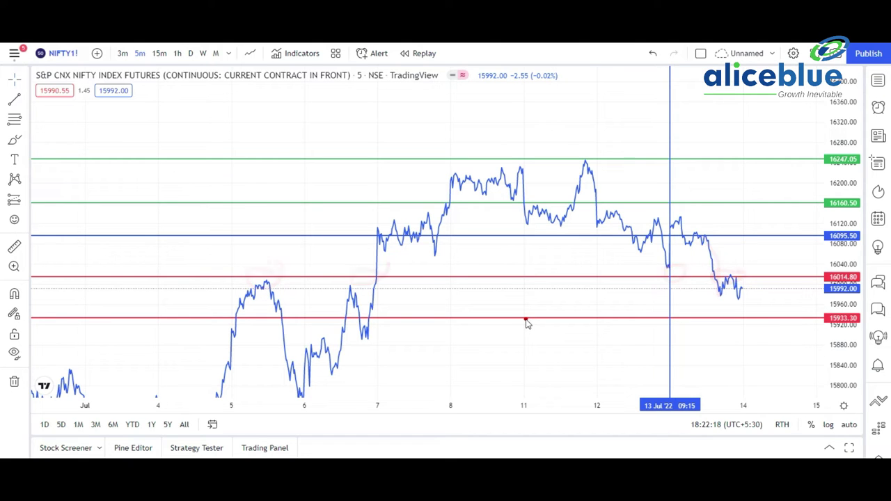
- Mark the 15933.30 level and recent lows with red lines, then clear the annotations
mouse_move(527, 322)
mouse_down()
mouse_move(559, 310)
mouse_move(560, 323)
mouse_up()
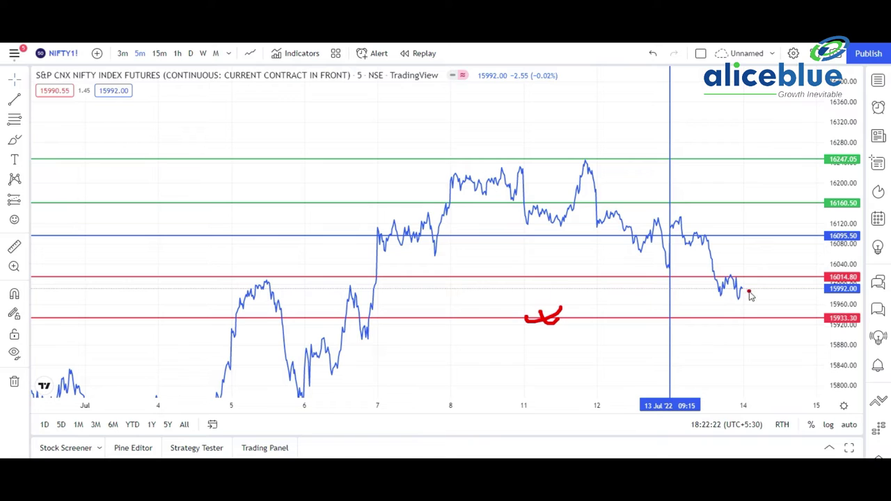
drag(745, 298, 712, 299)
mouse_move(240, 304)
mouse_down()
mouse_move(490, 311)
mouse_move(735, 298)
mouse_up()
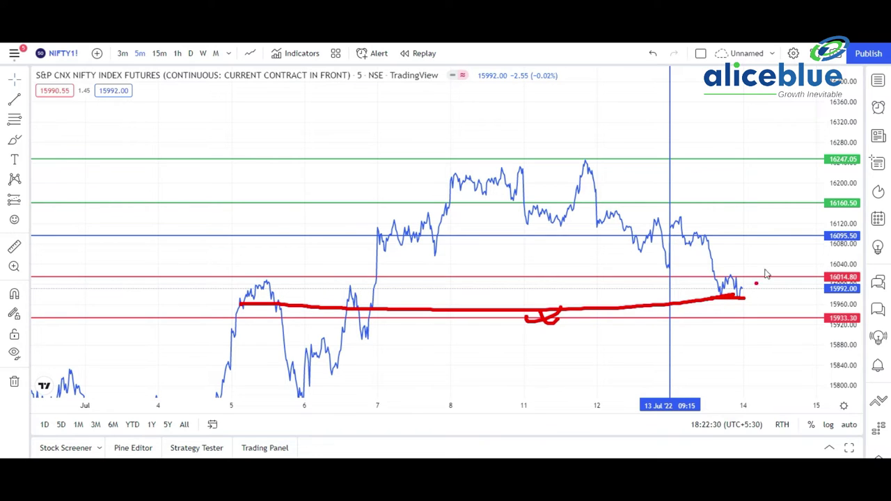
key(Escape)
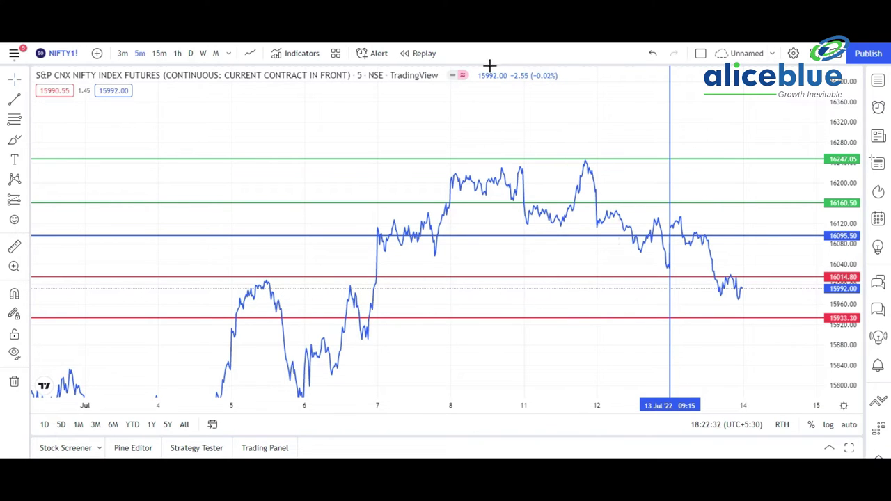
- Switch to BANKNIFTY1! and select its cyan 35253.40 and green 35345.35 level lines
key(space)
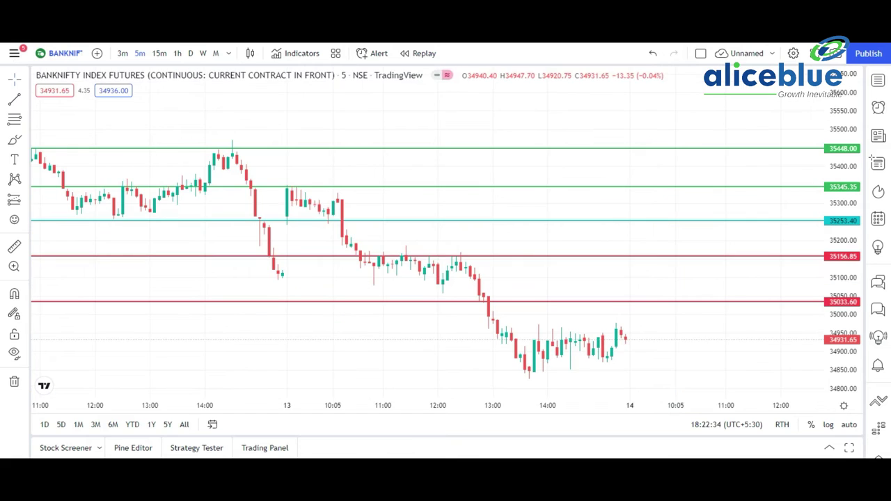
click(289, 220)
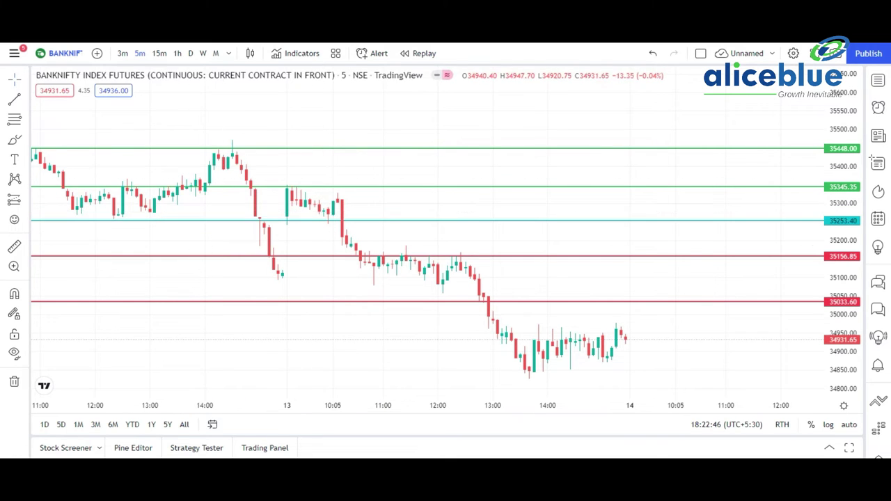
key(Down)
key(Up)
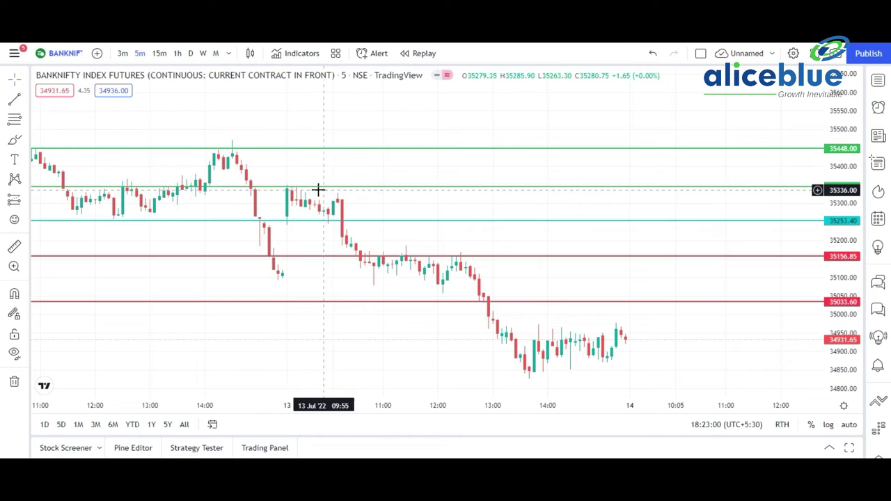
click(372, 187)
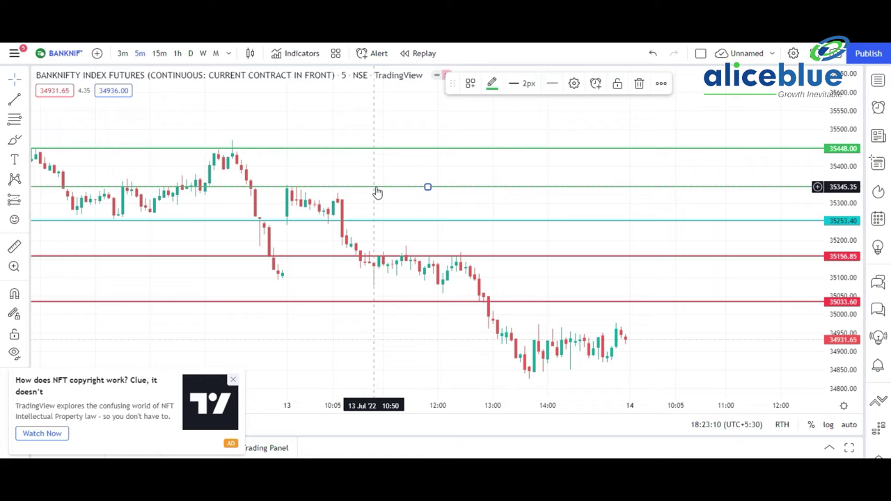
- Switch the BANKNIFTY chart style to Line and pan back to 11 Jul
click(251, 53)
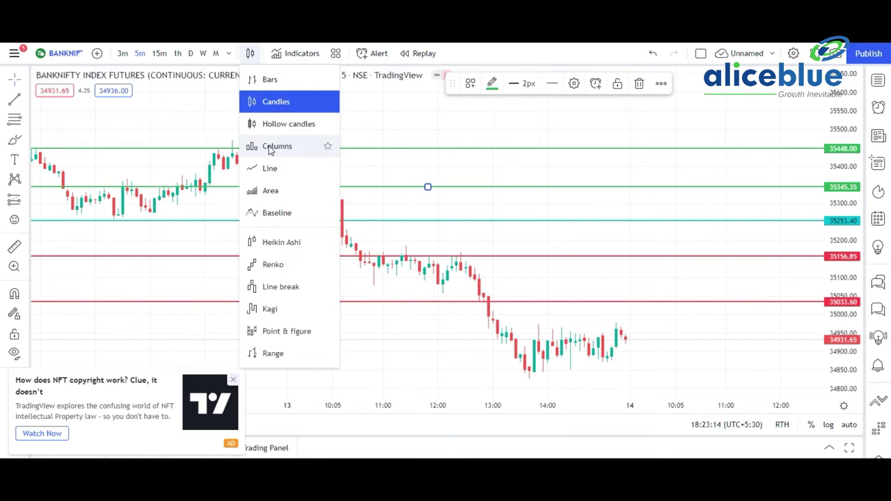
click(269, 168)
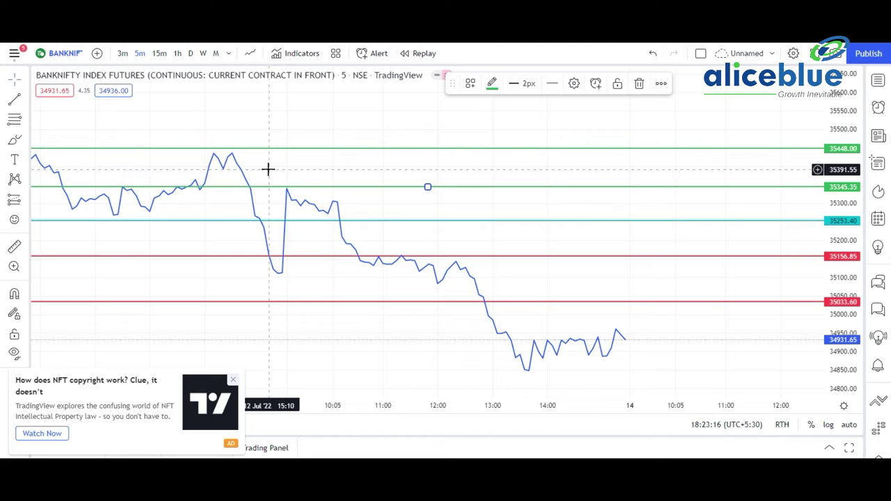
drag(295, 169, 388, 170)
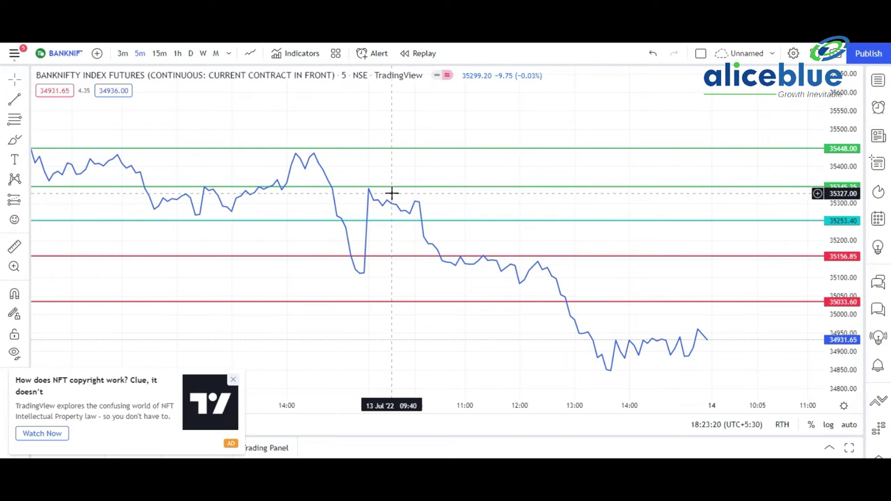
scroll(255, 214, up, 2)
drag(255, 175, 444, 167)
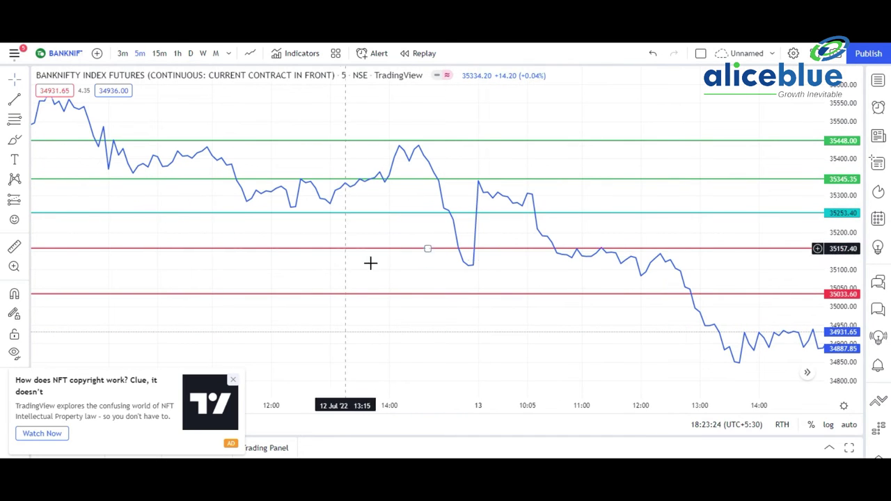
- Circle in red three touches of the 35345.35 level, then clear the marks
drag(293, 169, 310, 178)
mouse_move(378, 175)
mouse_down()
mouse_move(371, 180)
mouse_move(381, 177)
mouse_up()
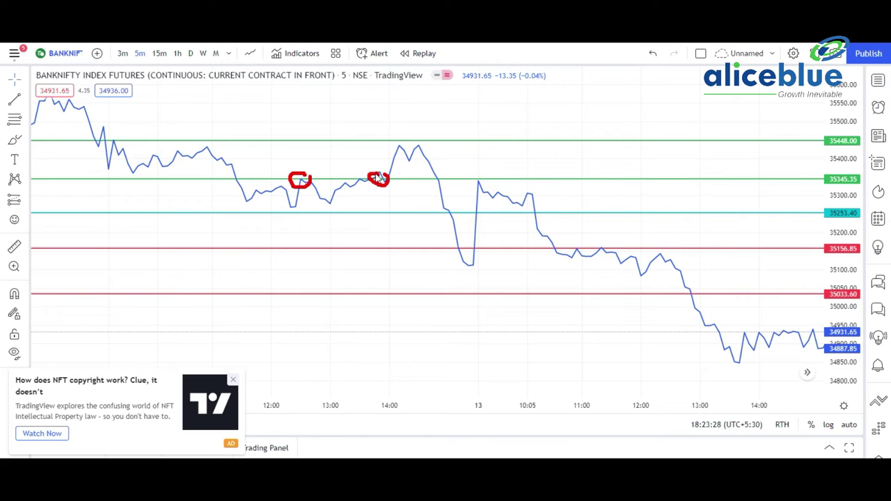
drag(134, 174, 132, 183)
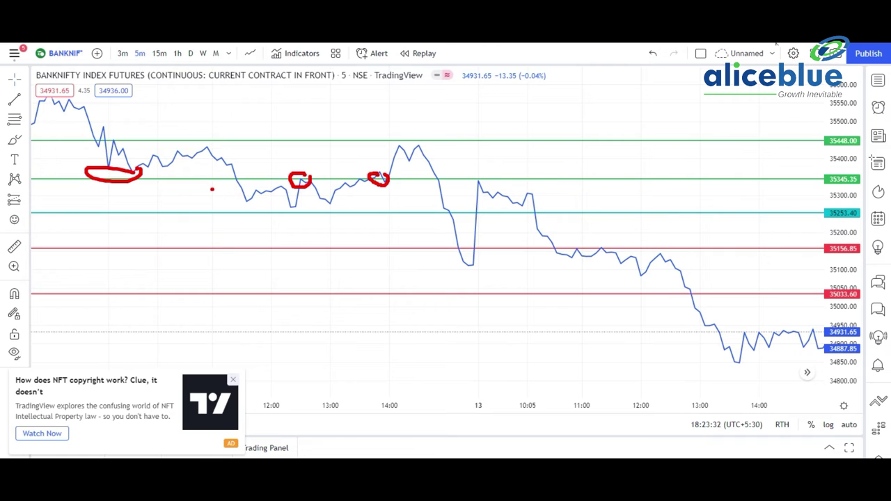
key(Escape)
scroll(311, 214, down, 5)
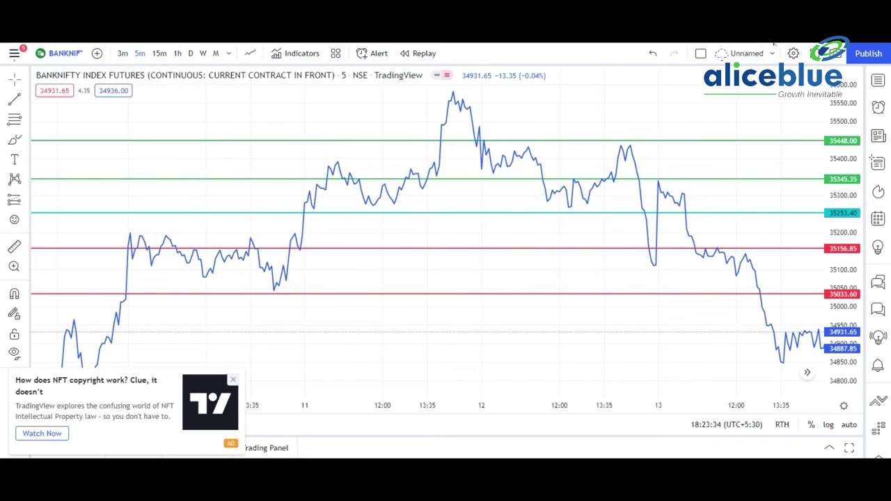
mouse_move(364, 179)
mouse_down()
mouse_move(322, 180)
mouse_move(362, 180)
mouse_up()
mouse_move(423, 172)
mouse_down()
mouse_move(406, 179)
mouse_move(449, 186)
mouse_move(418, 179)
mouse_up()
mouse_move(656, 181)
mouse_down()
mouse_move(670, 174)
mouse_move(676, 186)
mouse_up()
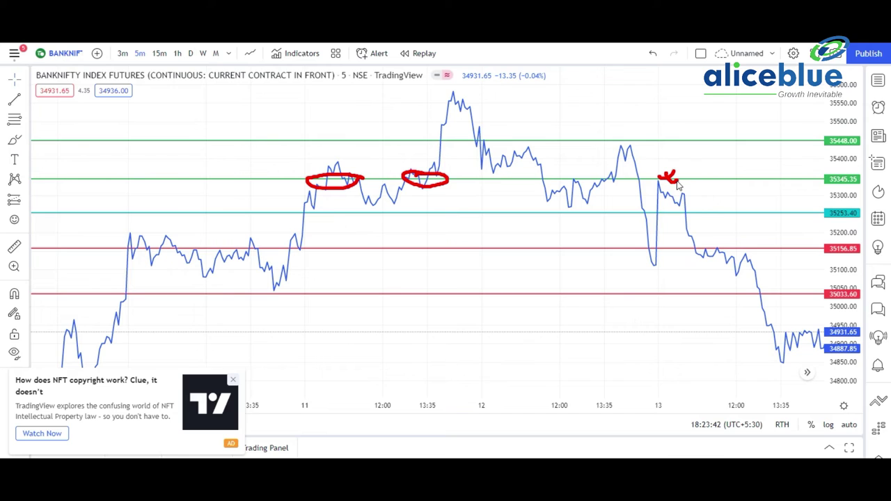
click(686, 137)
drag(688, 141, 718, 144)
click(704, 155)
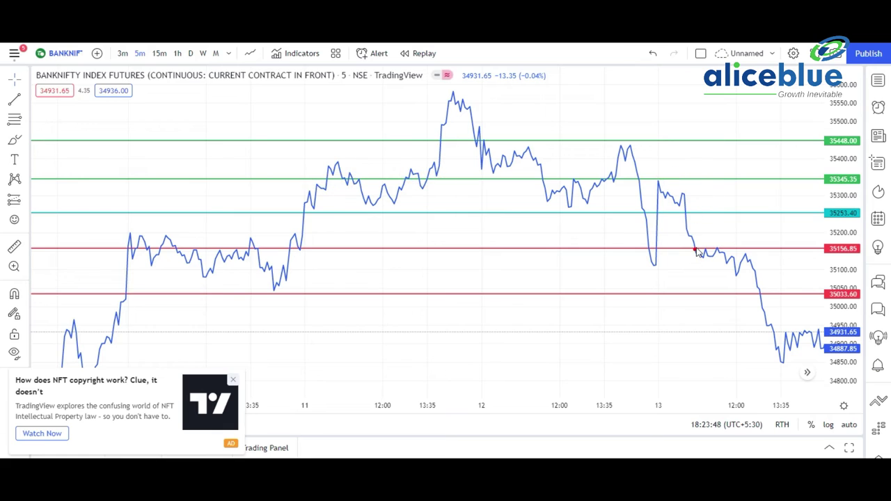
mouse_move(715, 245)
mouse_down()
mouse_move(685, 248)
mouse_move(717, 241)
mouse_up()
mouse_move(724, 246)
mouse_down()
mouse_move(769, 288)
mouse_move(756, 300)
mouse_move(766, 285)
mouse_move(768, 297)
mouse_move(757, 295)
mouse_up()
drag(764, 352, 792, 357)
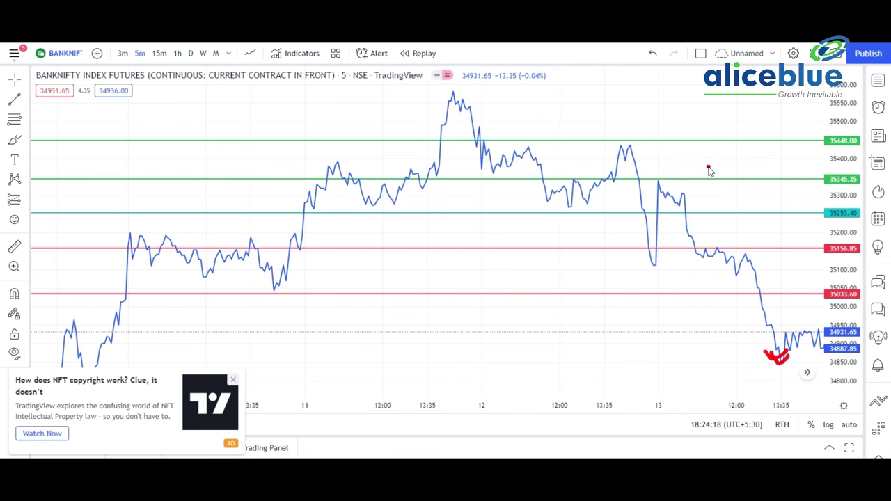